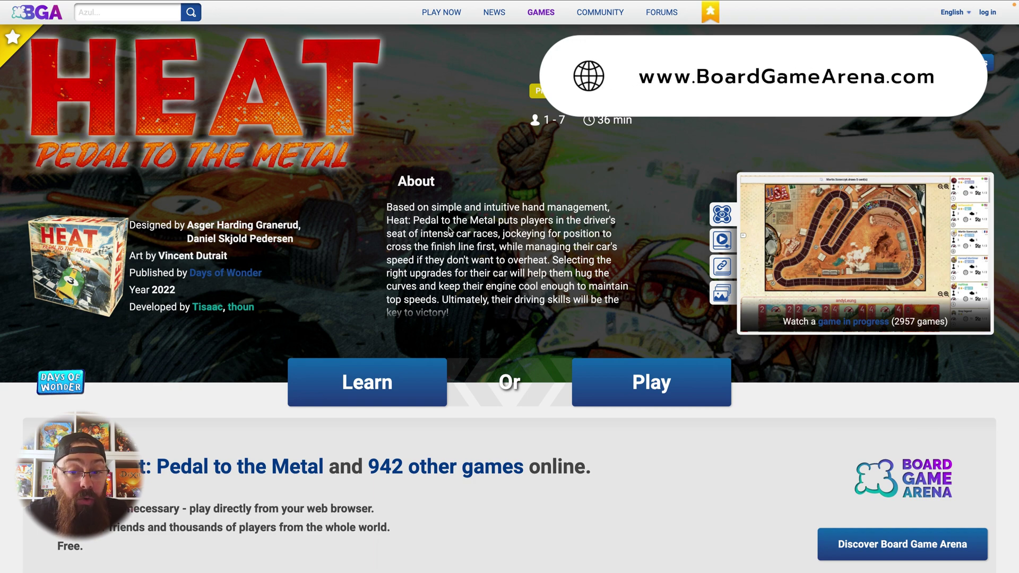
Scroll to Game rules and open the Advanced Play & Championship System Rules 1.1v PDF
{"action": "scroll", "coordinate": [545, 346], "scroll_direction": "down", "scroll_amount": 2}
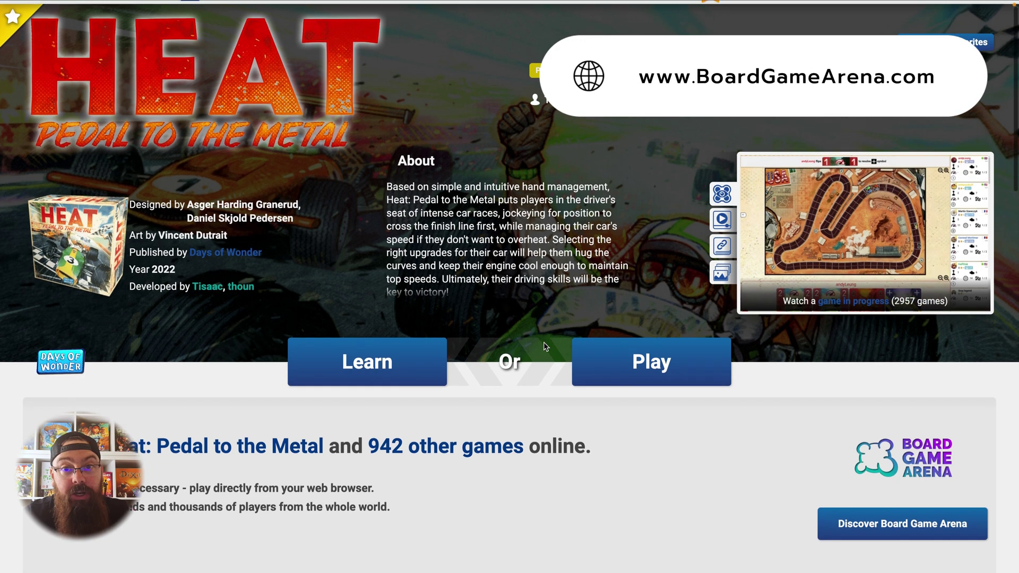
{"action": "scroll", "coordinate": [545, 346], "scroll_direction": "down", "scroll_amount": 5}
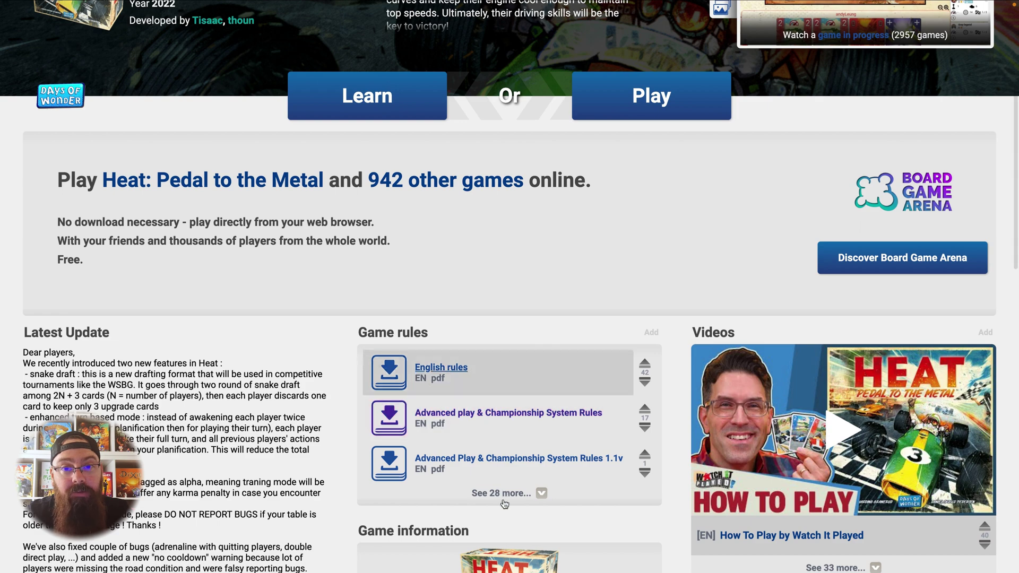
{"action": "left_click", "coordinate": [501, 460]}
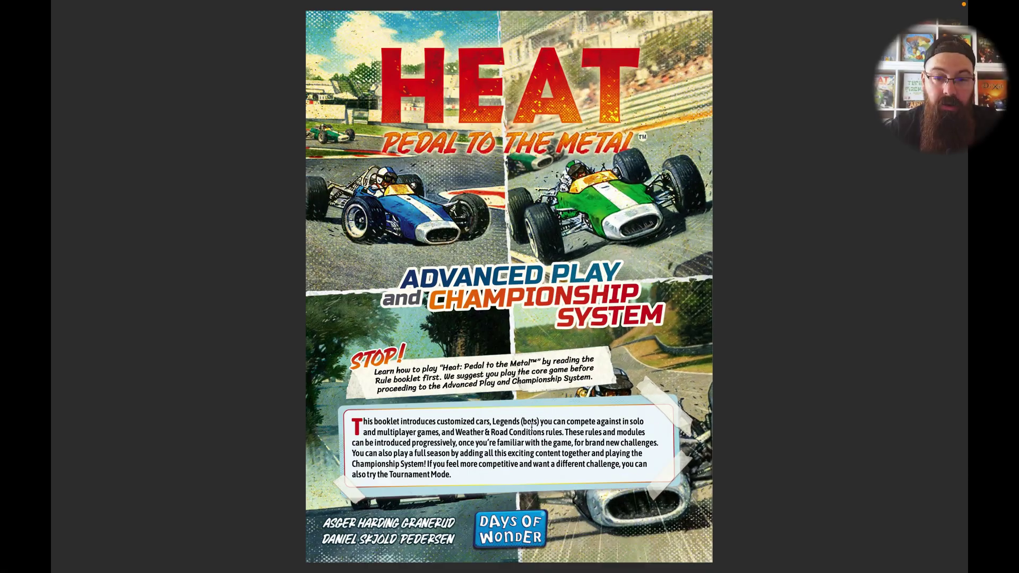
Scroll through all 12 pages of the Advanced Play & Championship rules PDF
{"action": "scroll", "coordinate": [516, 353], "scroll_direction": "down", "scroll_amount": 3}
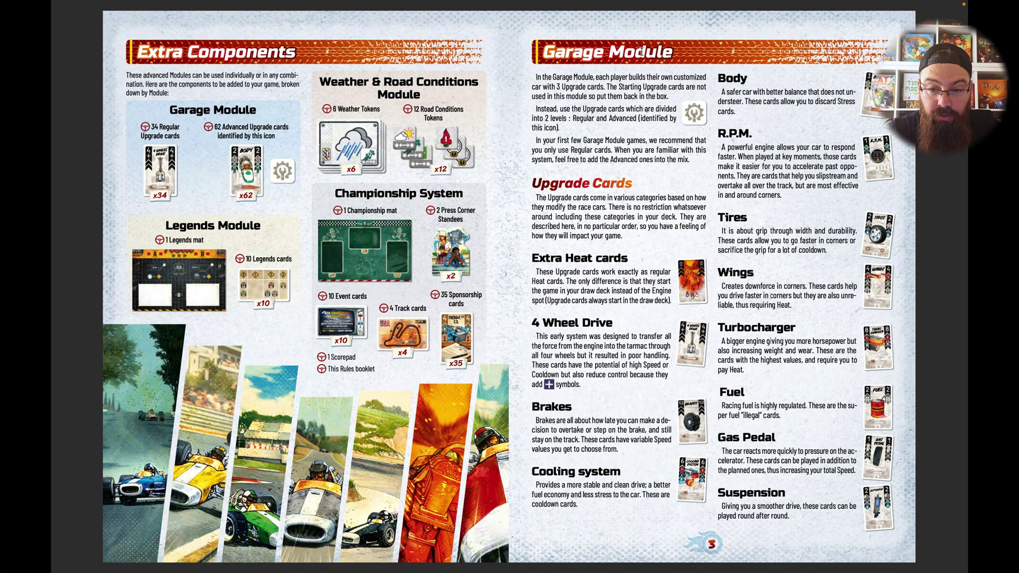
{"action": "scroll", "coordinate": [706, 176], "scroll_direction": "down", "scroll_amount": 3}
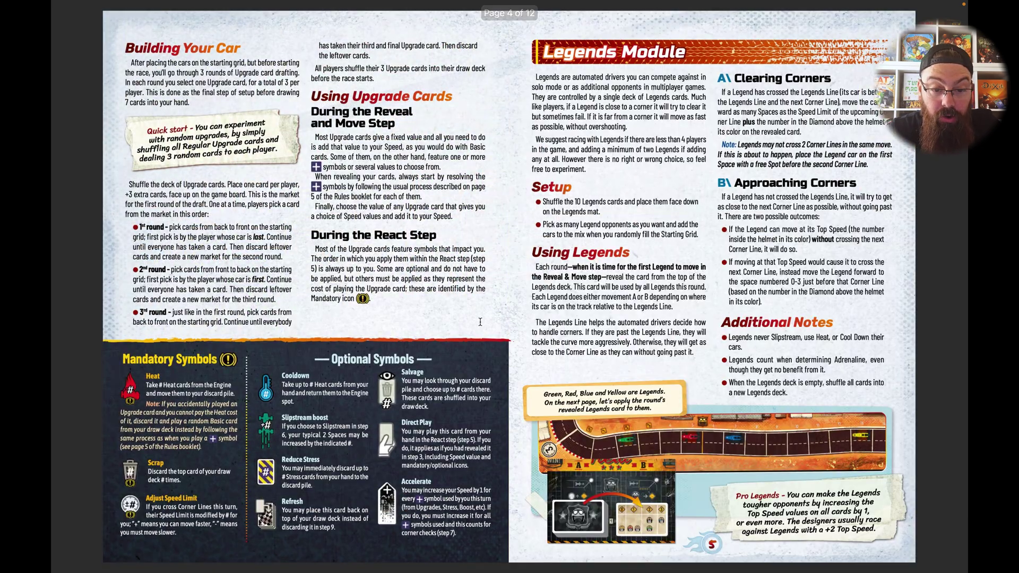
{"action": "scroll", "coordinate": [479, 322], "scroll_direction": "down", "scroll_amount": 3}
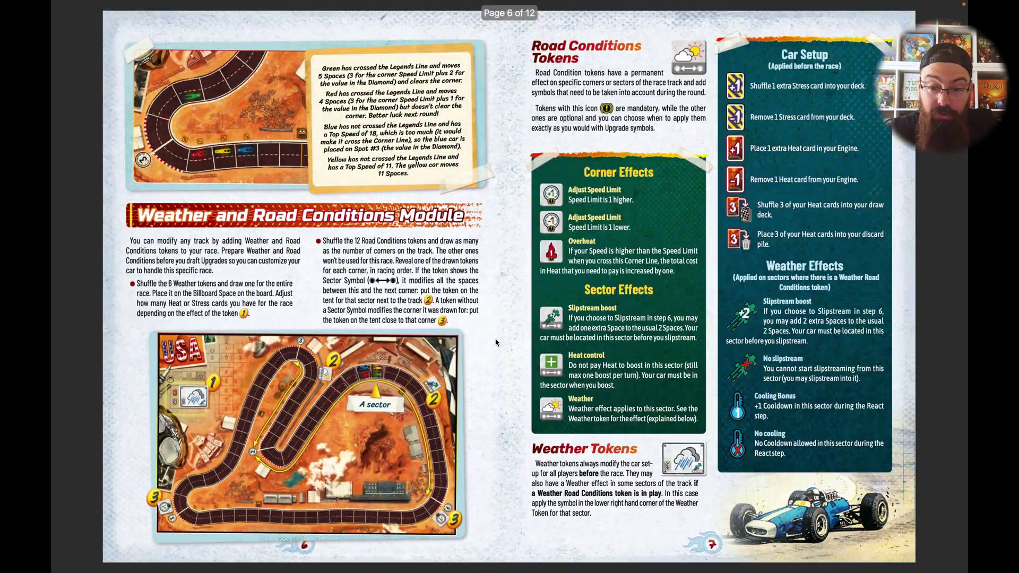
{"action": "scroll", "coordinate": [489, 318], "scroll_direction": "down", "scroll_amount": 3}
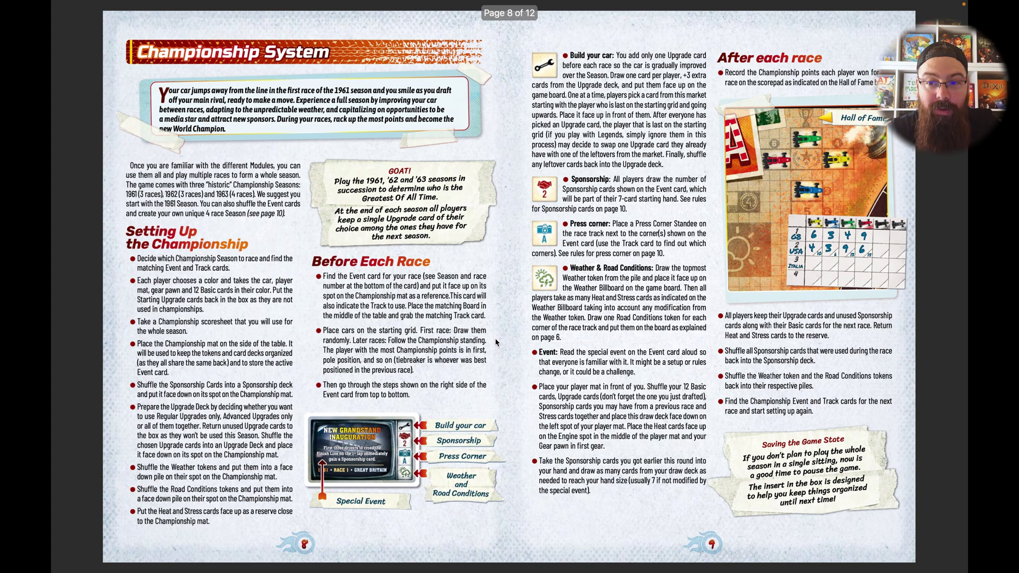
{"action": "scroll", "coordinate": [496, 342], "scroll_direction": "down", "scroll_amount": 3}
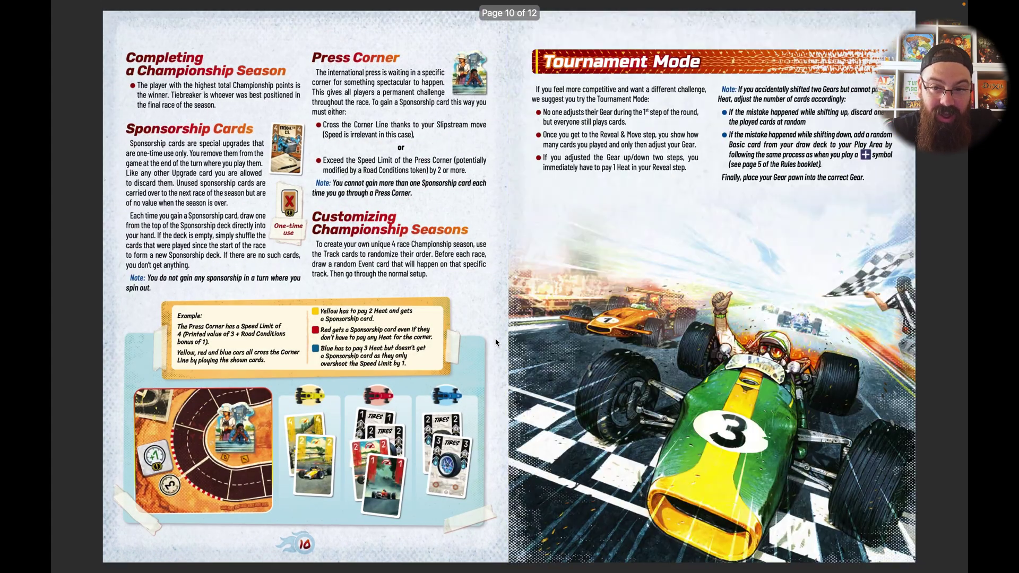
{"action": "scroll", "coordinate": [496, 343], "scroll_direction": "down", "scroll_amount": 3}
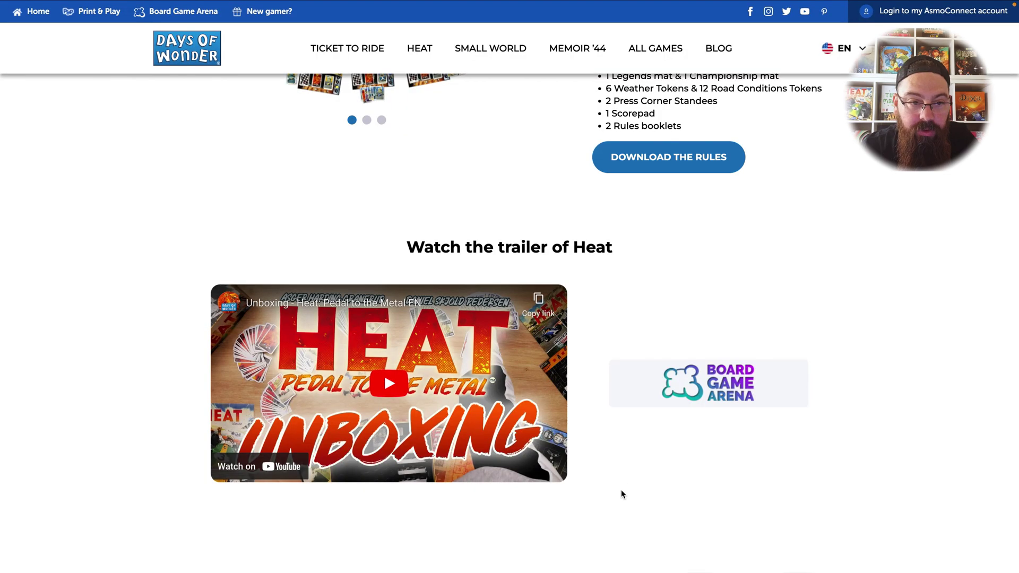
{"action": "scroll", "coordinate": [621, 491], "scroll_direction": "down", "scroll_amount": 3}
{"action": "scroll", "coordinate": [621, 489], "scroll_direction": "down", "scroll_amount": 15}
{"action": "mouse_move", "coordinate": [282, 362]}
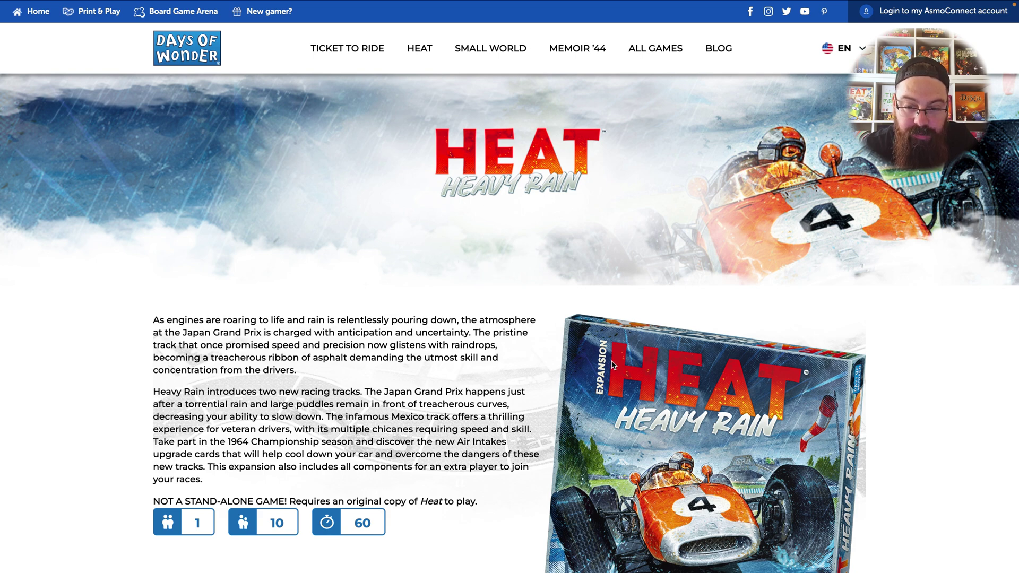
Download the English version of the Heat: Heavy Rain rules from the Contains list
{"action": "scroll", "coordinate": [460, 491], "scroll_direction": "down", "scroll_amount": 7}
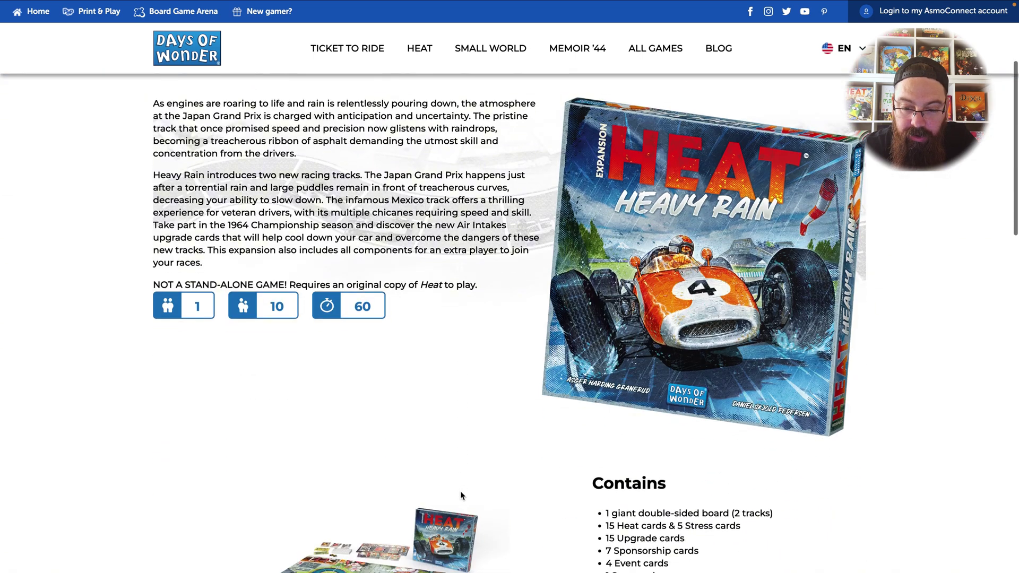
{"action": "scroll", "coordinate": [461, 495], "scroll_direction": "down", "scroll_amount": 2}
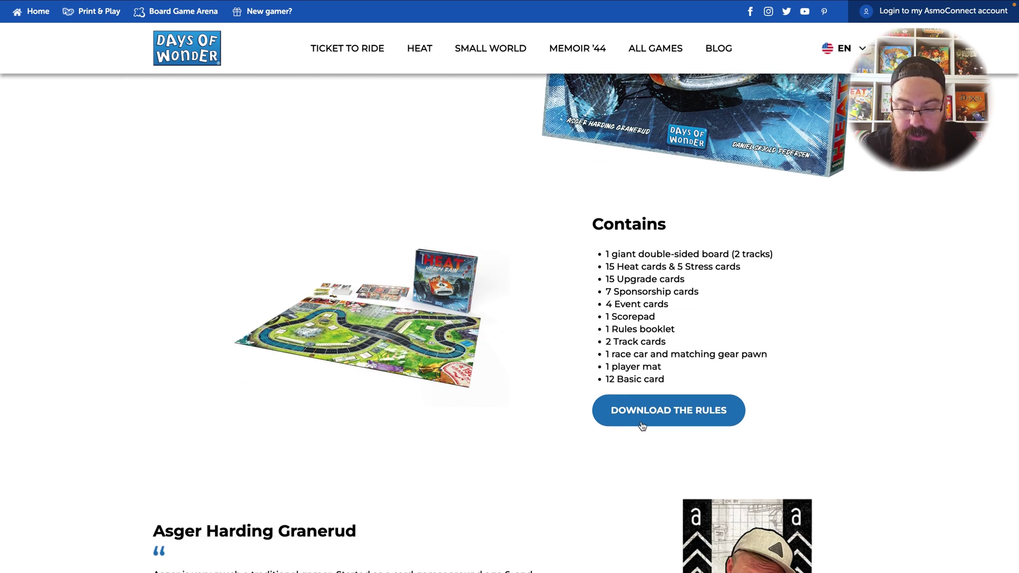
{"action": "left_click", "coordinate": [673, 416]}
{"action": "left_click", "coordinate": [377, 280]}
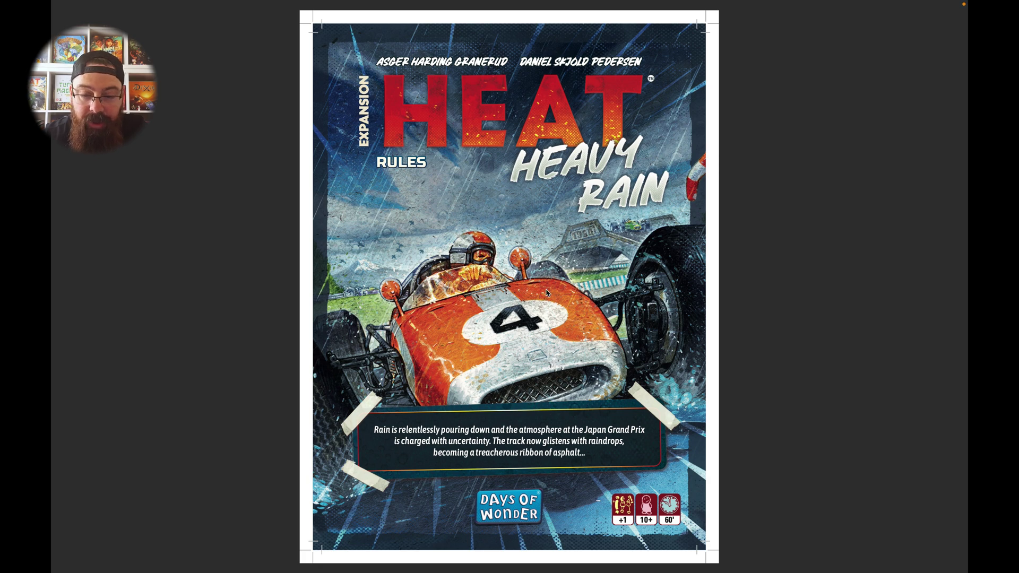
Scroll the Heavy Rain rules to pages 2–3 on flooded spaces, chicanes and aggressive legends
{"action": "scroll", "coordinate": [545, 295], "scroll_direction": "down", "scroll_amount": 3}
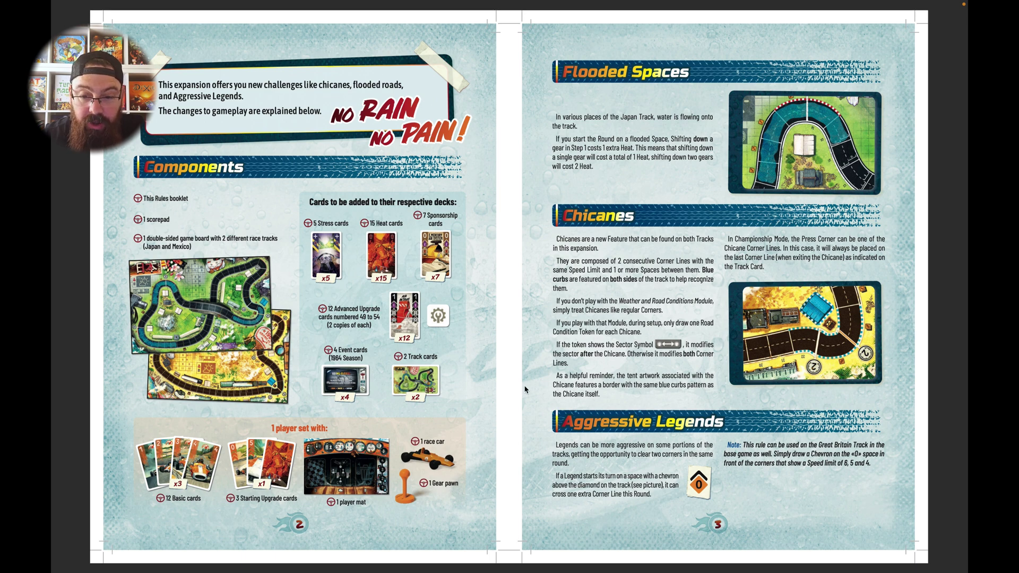
{"action": "scroll", "coordinate": [525, 390], "scroll_direction": "down", "scroll_amount": 3}
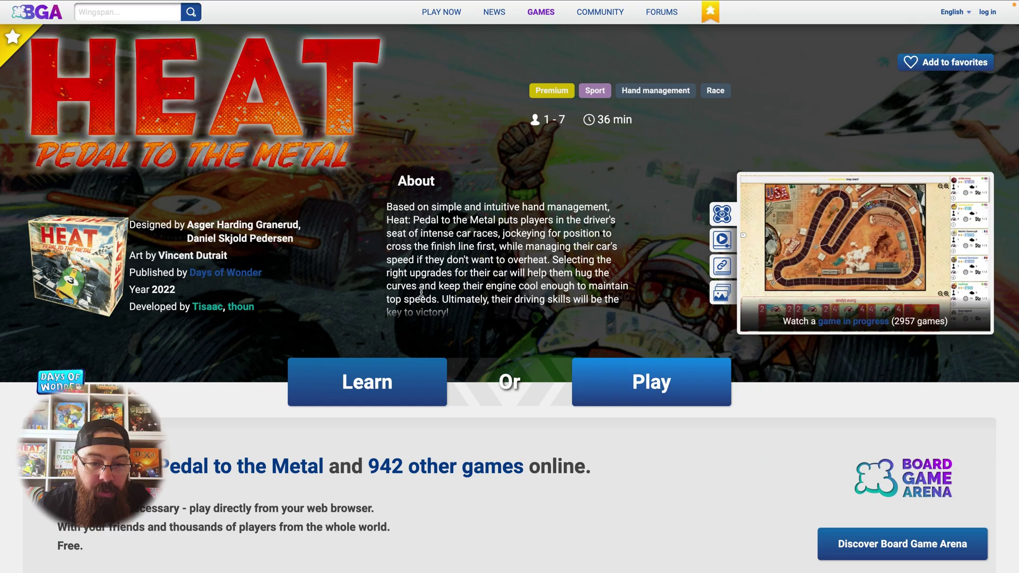
Play and pause Watch It Played's How To Play video, then copy its link
{"action": "scroll", "coordinate": [477, 382], "scroll_direction": "down", "scroll_amount": 9}
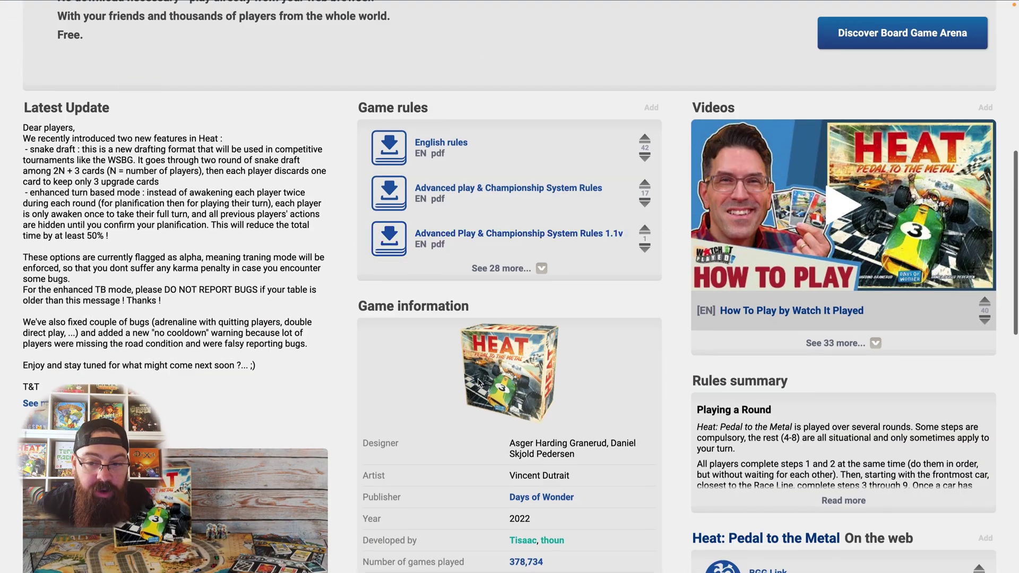
{"action": "scroll", "coordinate": [478, 383], "scroll_direction": "up", "scroll_amount": 2}
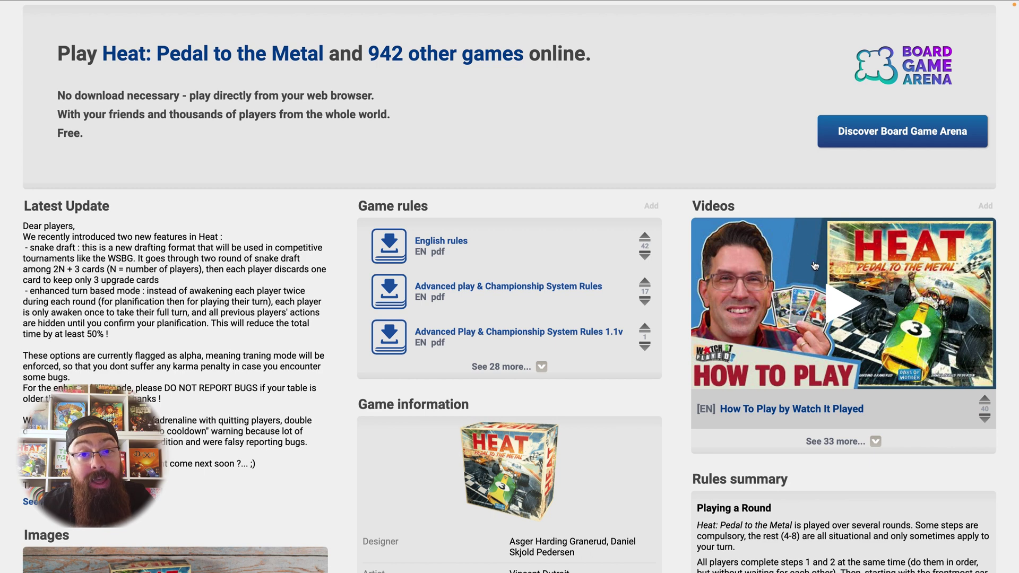
{"action": "left_click", "coordinate": [841, 303]}
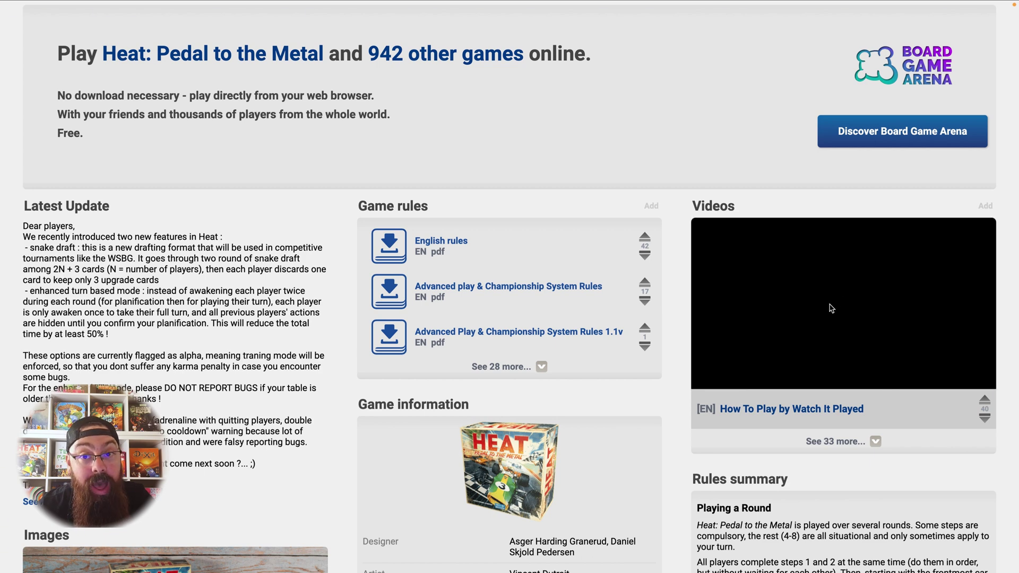
{"action": "left_click", "coordinate": [767, 343]}
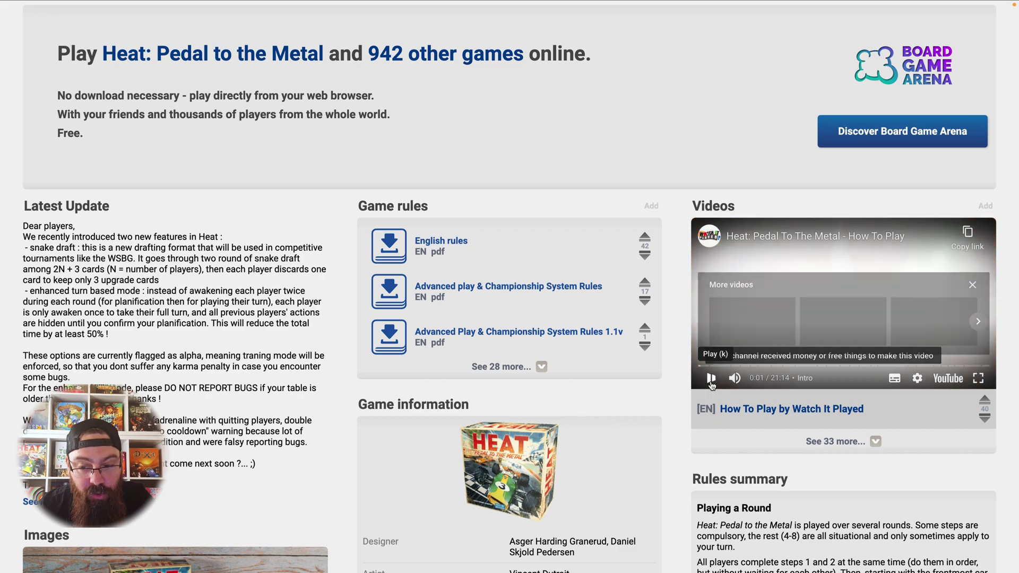
{"action": "left_click", "coordinate": [967, 233]}
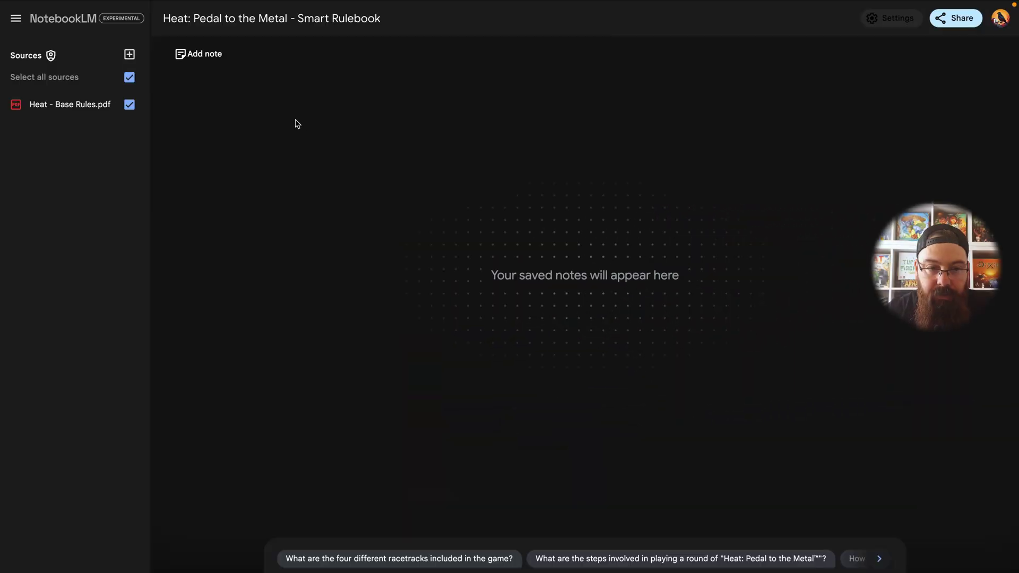
Add the pasted Heat: Pedal To The Metal How To Play YouTube link as a source and view its transcript
{"action": "left_click", "coordinate": [132, 61]}
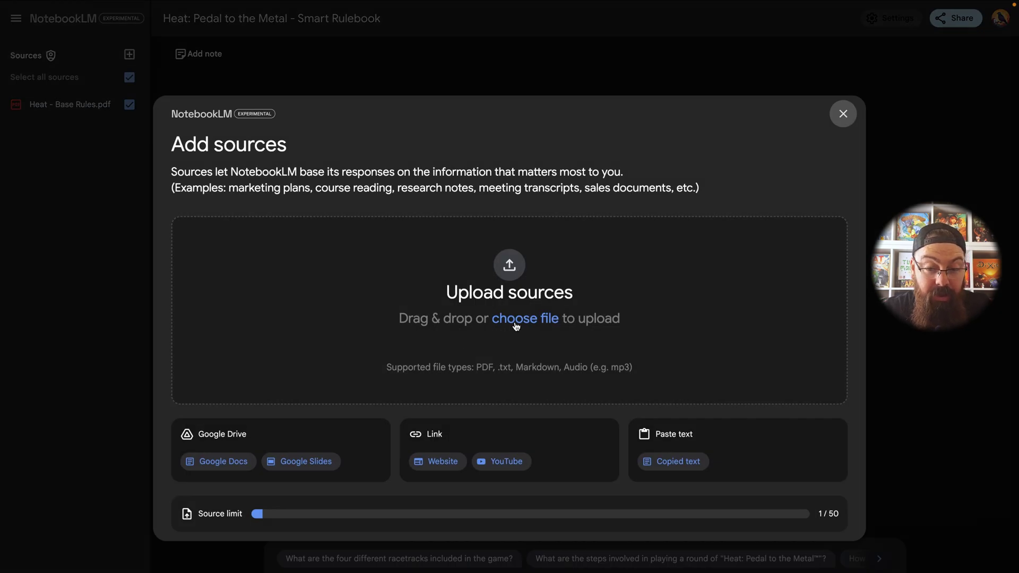
{"action": "left_click", "coordinate": [506, 461]}
{"action": "left_click", "coordinate": [330, 243]}
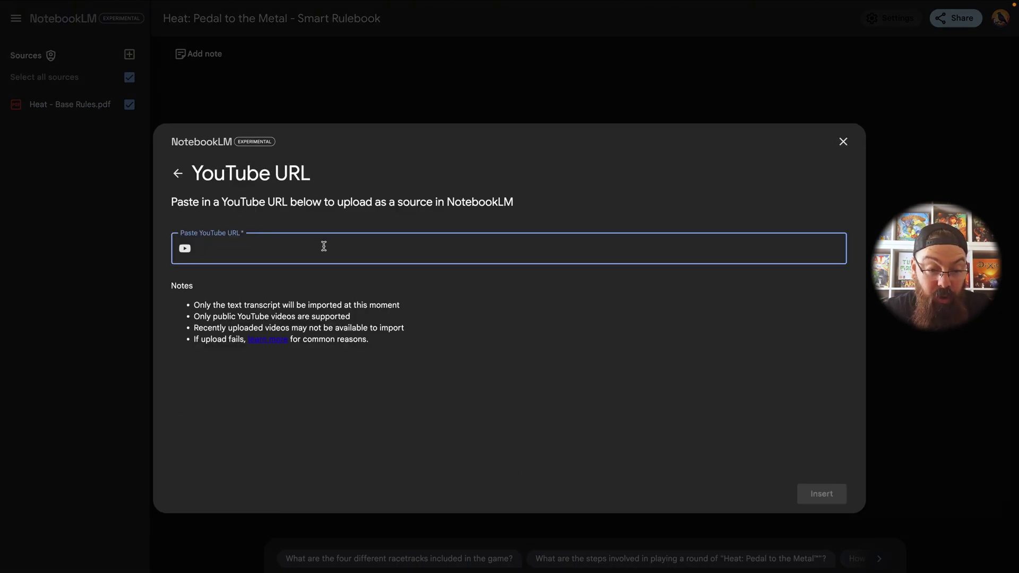
{"action": "key", "text": "ctrl+v"}
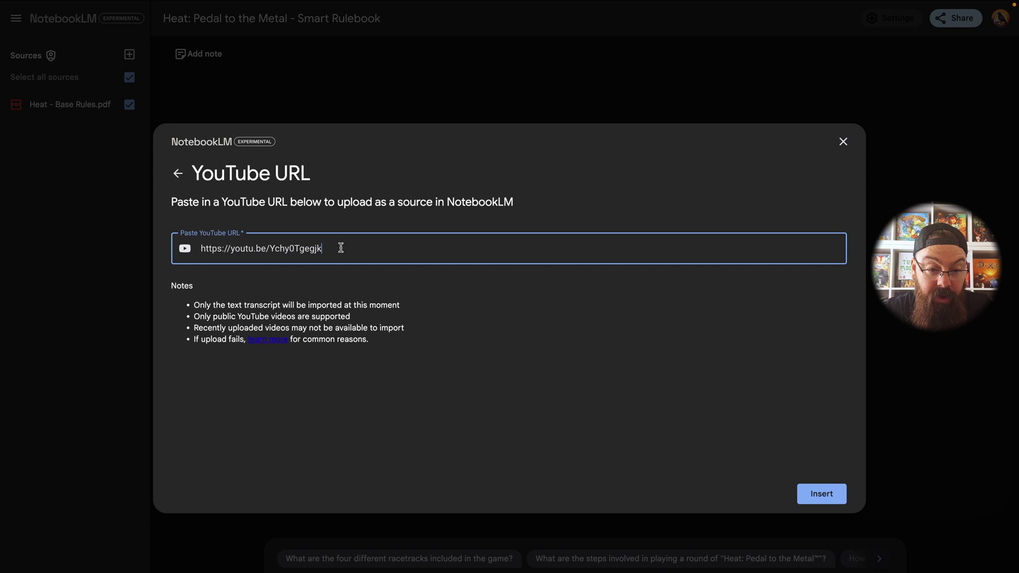
{"action": "left_click", "coordinate": [820, 498]}
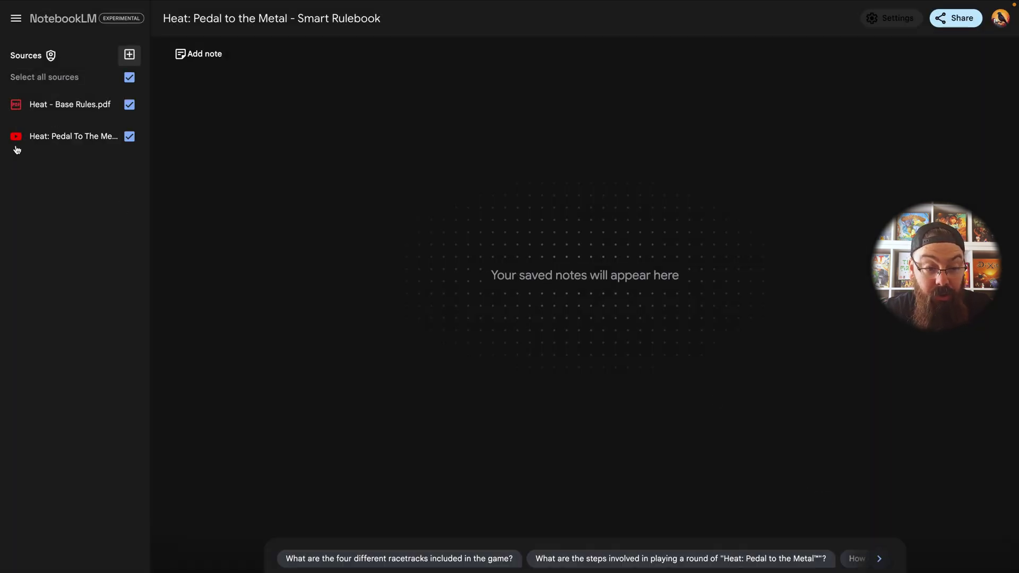
{"action": "left_click", "coordinate": [64, 139]}
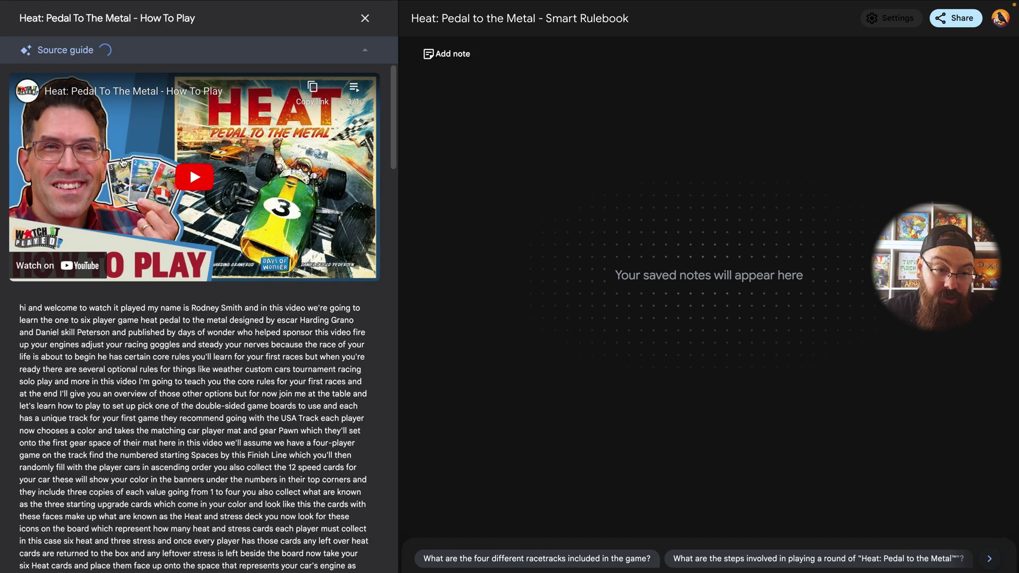
Scroll the video transcript, then close the video source to return to the notebook
{"action": "scroll", "coordinate": [137, 378], "scroll_direction": "down", "scroll_amount": 5}
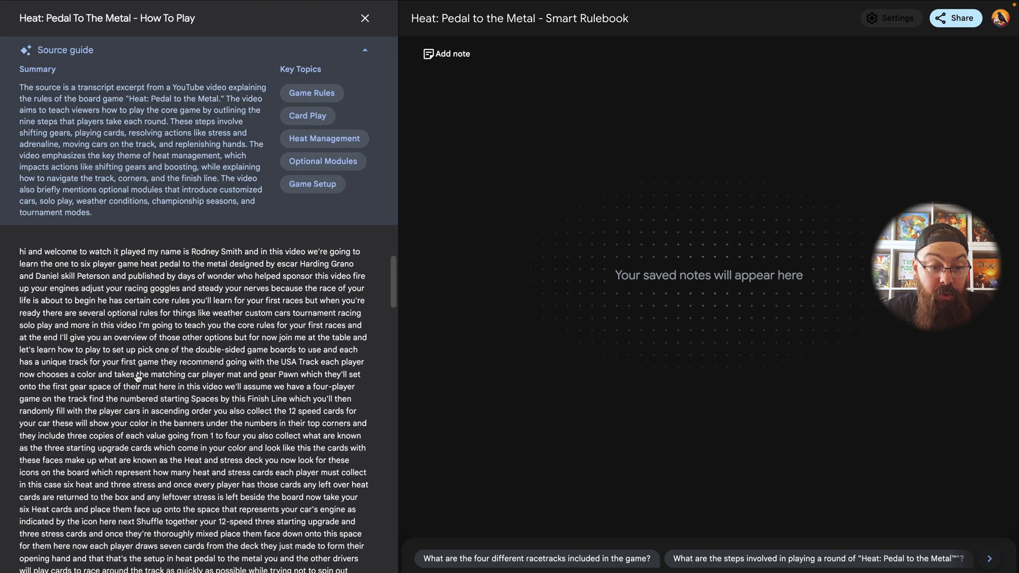
{"action": "scroll", "coordinate": [189, 314], "scroll_direction": "up", "scroll_amount": 5}
{"action": "scroll", "coordinate": [140, 344], "scroll_direction": "down", "scroll_amount": 10}
{"action": "scroll", "coordinate": [141, 344], "scroll_direction": "down", "scroll_amount": 10}
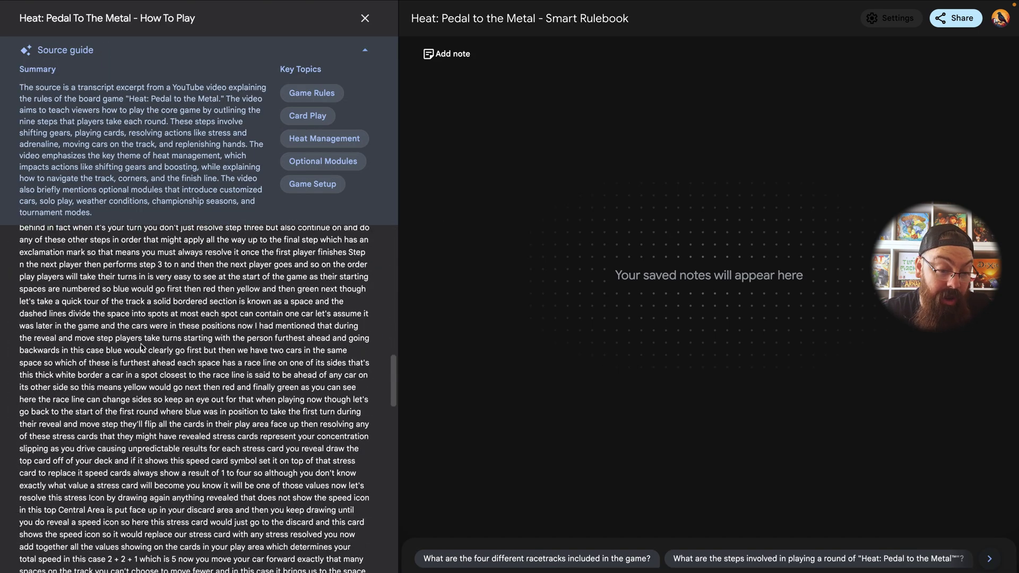
{"action": "left_click", "coordinate": [364, 18]}
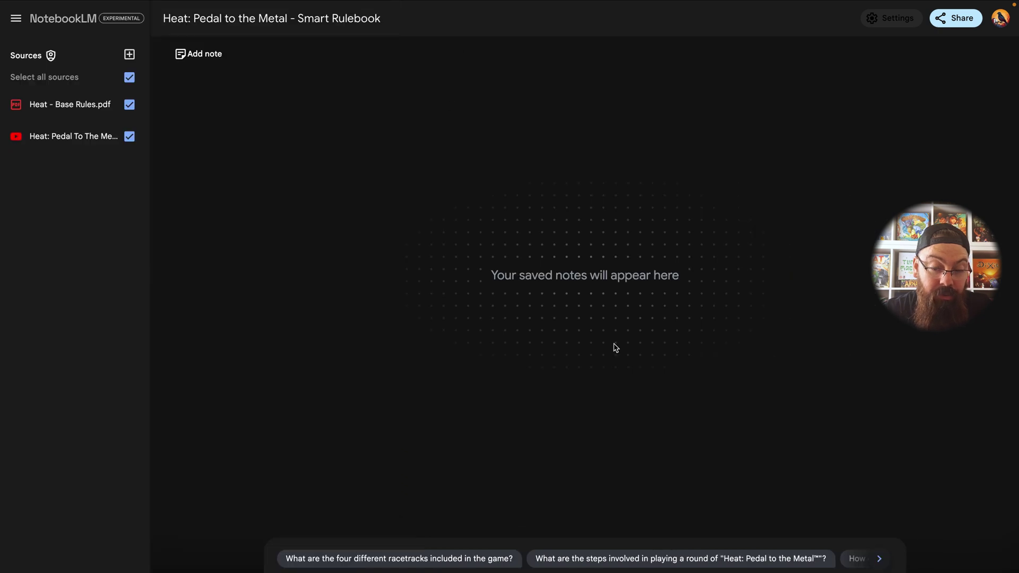
Upload the Advanced Play and Championship System and Heavy Rain Expansion Rules PDFs from the computer
{"action": "left_click", "coordinate": [129, 55]}
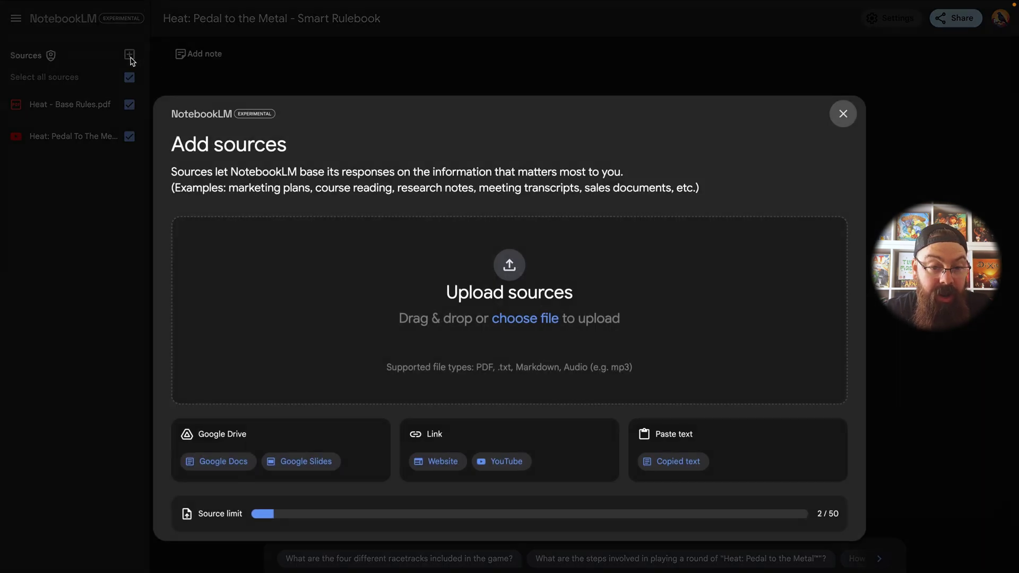
{"action": "left_click", "coordinate": [524, 319]}
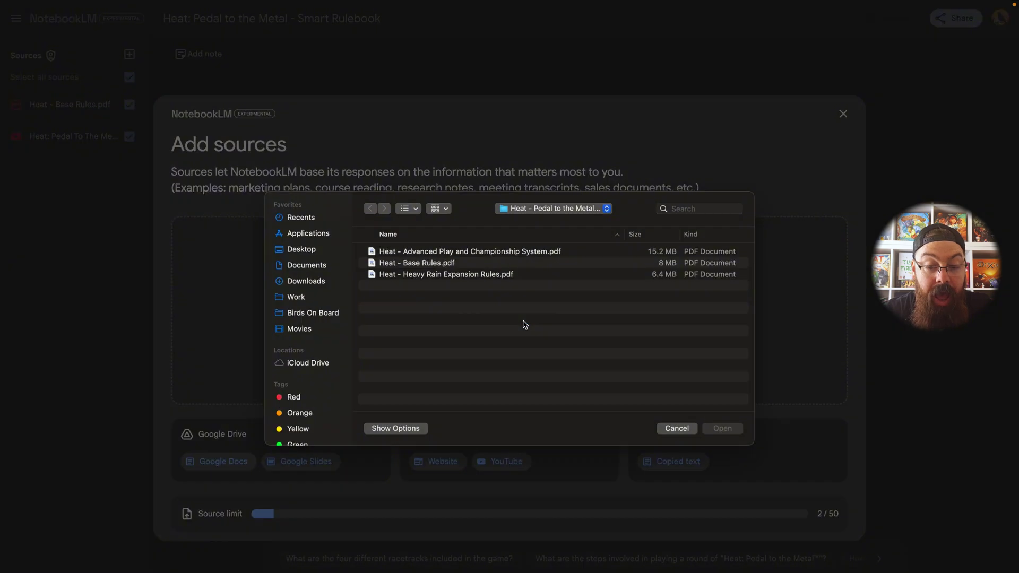
{"action": "left_click", "coordinate": [474, 255]}
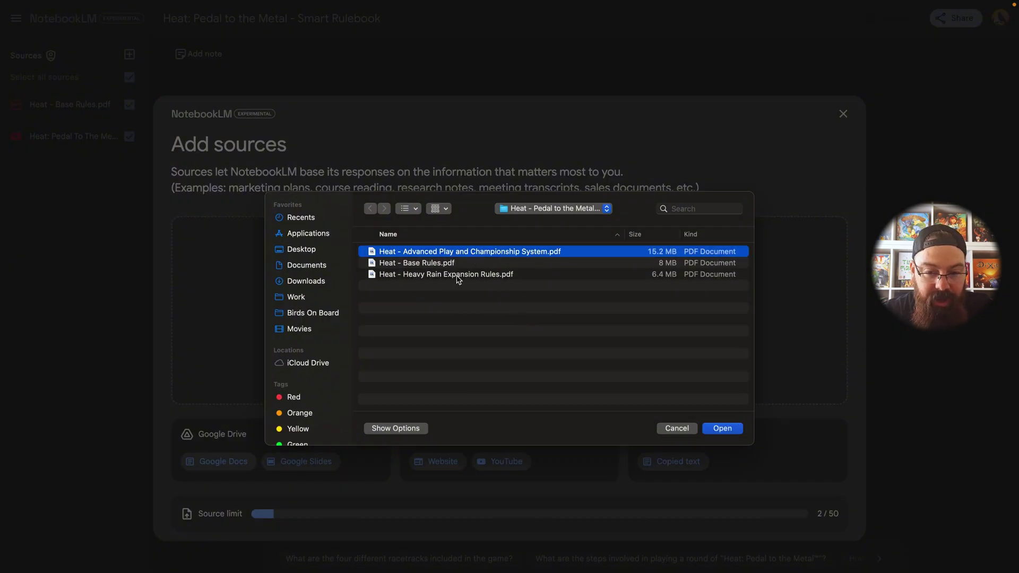
{"action": "left_click", "coordinate": [459, 276], "text": "super"}
{"action": "left_click", "coordinate": [730, 431]}
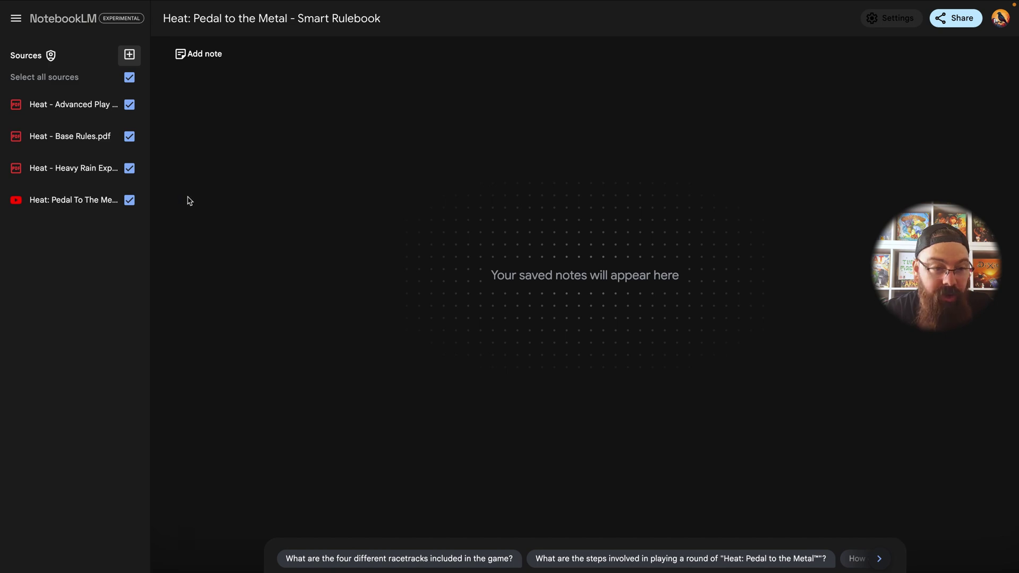
{"action": "left_click", "coordinate": [83, 106]}
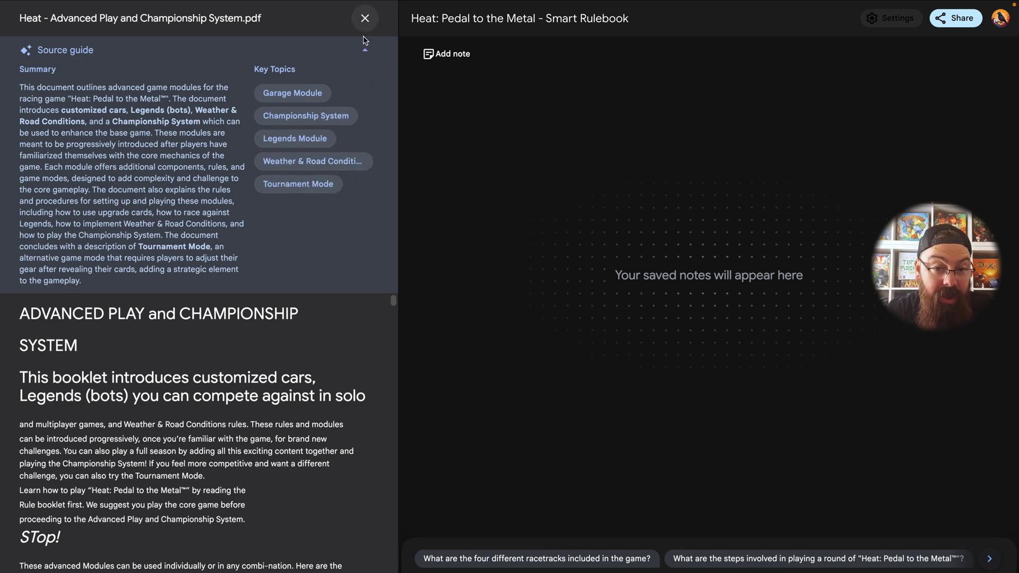
{"action": "left_click", "coordinate": [366, 53]}
{"action": "left_click", "coordinate": [365, 50]}
{"action": "left_click", "coordinate": [365, 18]}
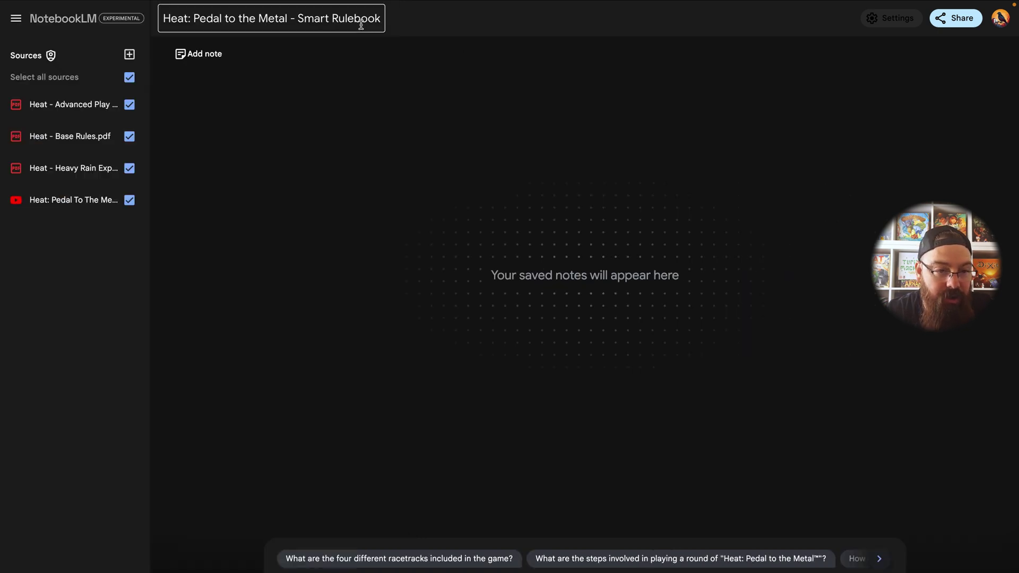
{"action": "left_click", "coordinate": [88, 173]}
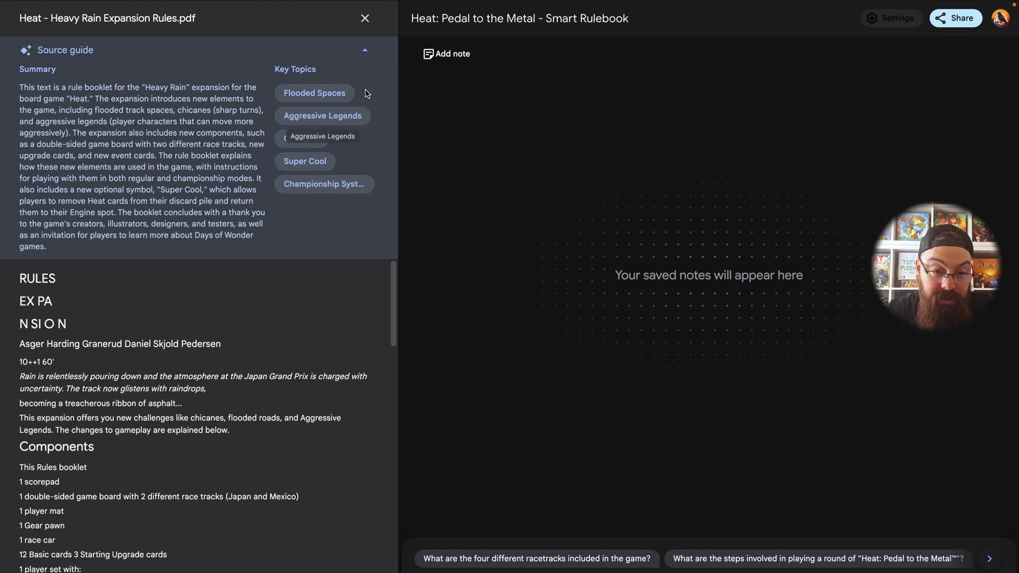
{"action": "left_click", "coordinate": [364, 18]}
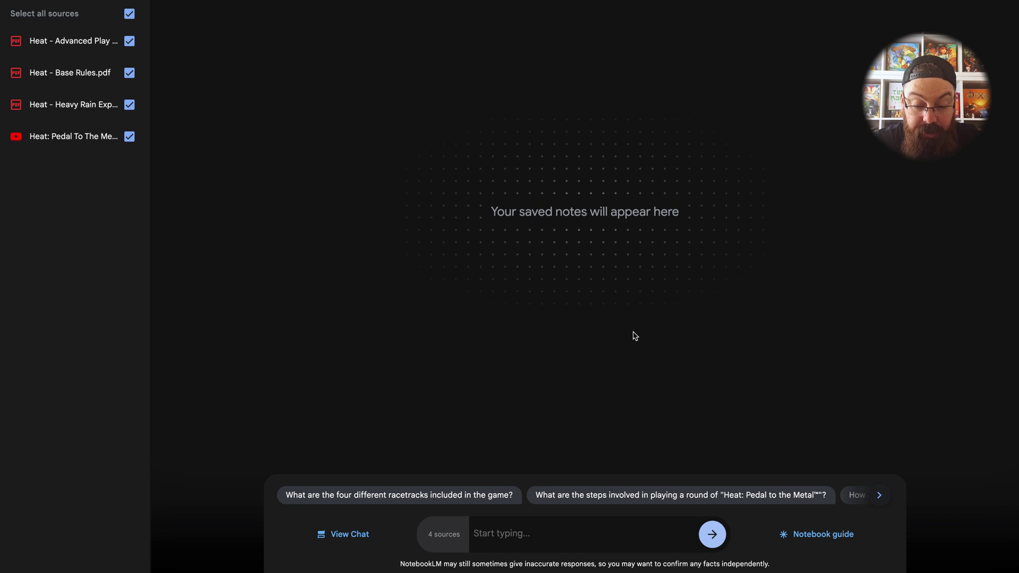
Send the chat question '…give me a brief description of the Garage Module?'
{"action": "type", "text": "you "}
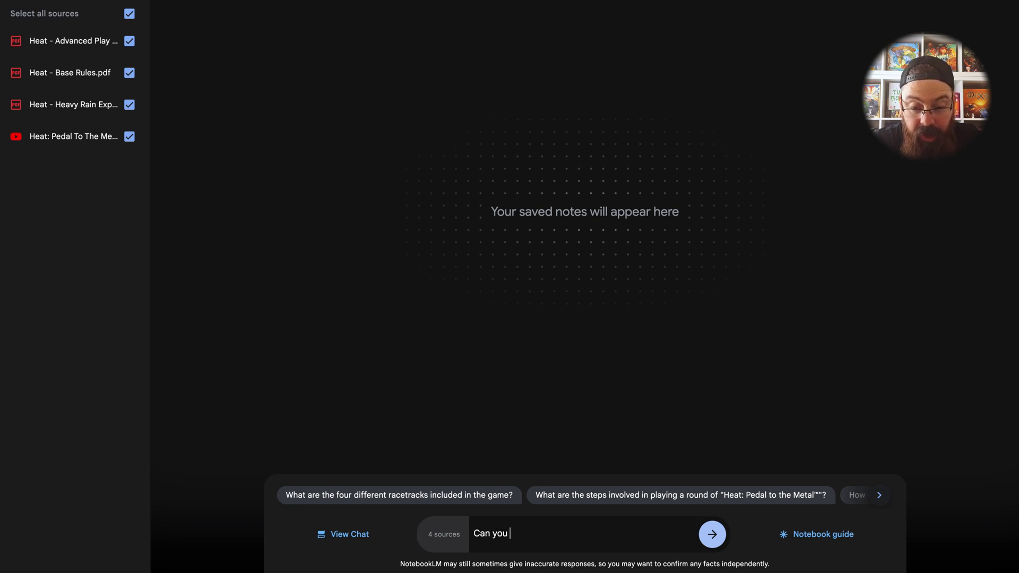
{"action": "type", "text": "give me a brief d"}
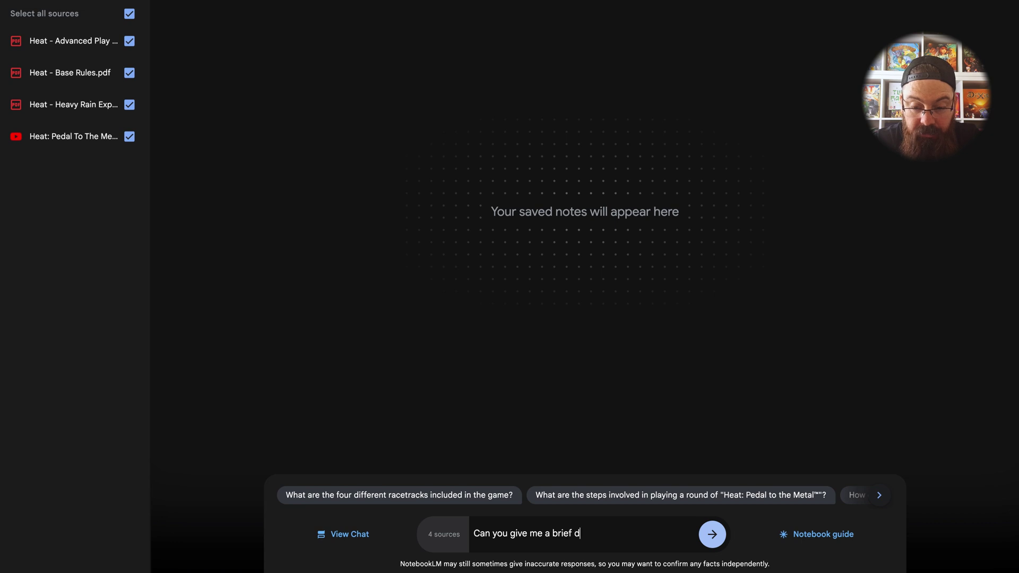
{"action": "type", "text": "escription of "}
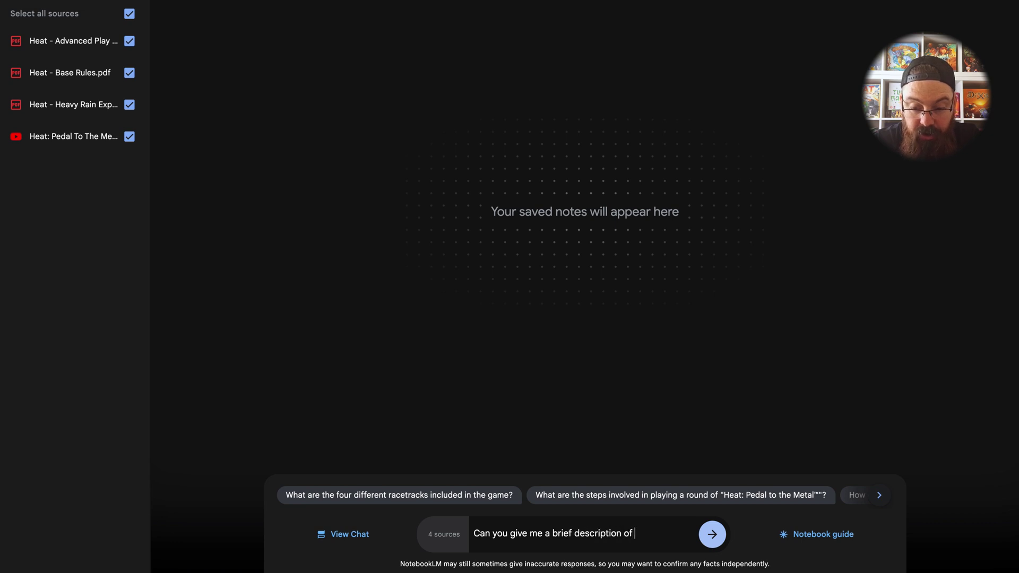
{"action": "type", "text": "the Garage Module"}
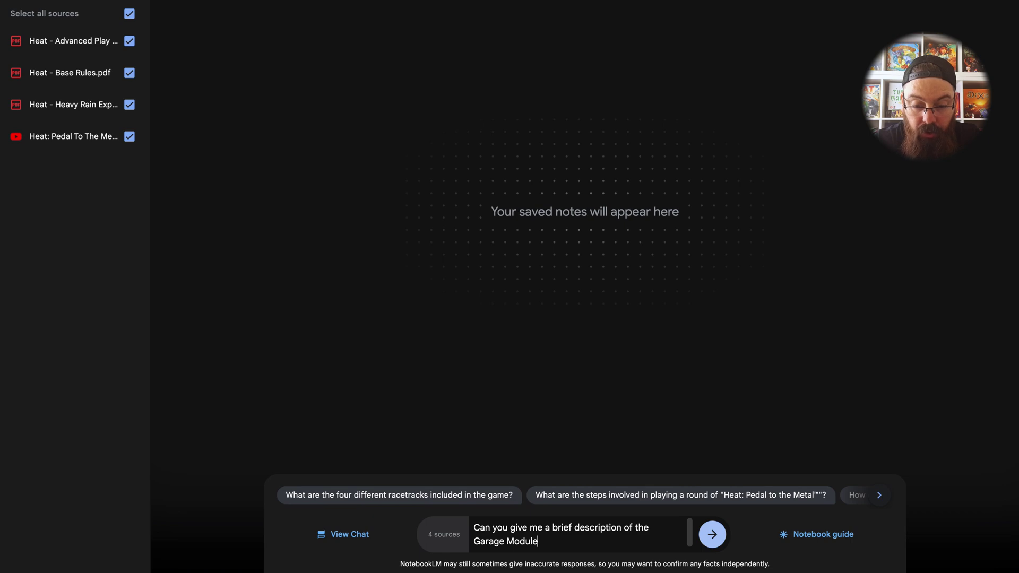
{"action": "type", "text": "?"}
{"action": "key", "text": "Return"}
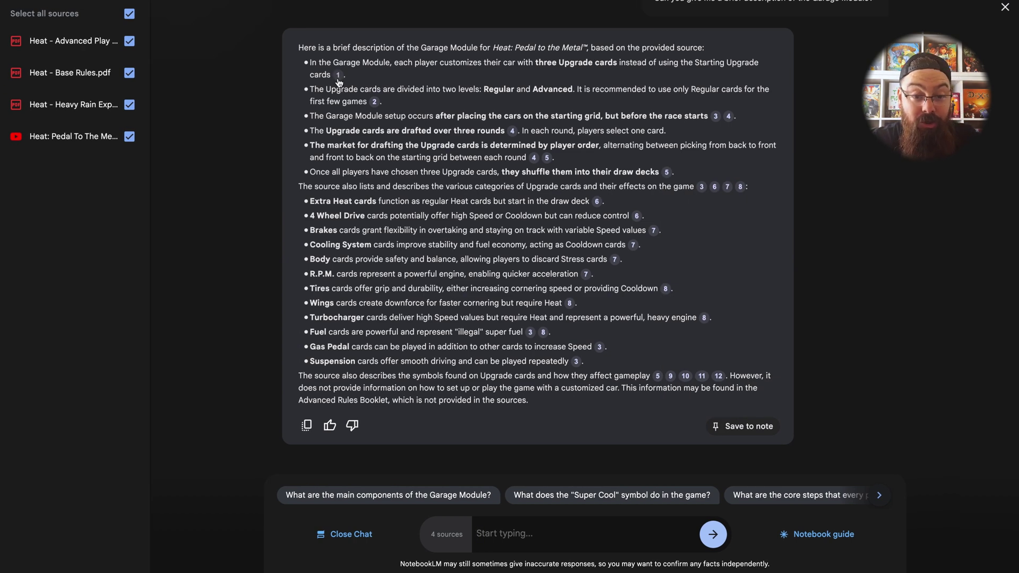
Check the source passage behind citation 1, then expand the suggestions and open the Notebook guide
{"action": "left_click", "coordinate": [337, 76]}
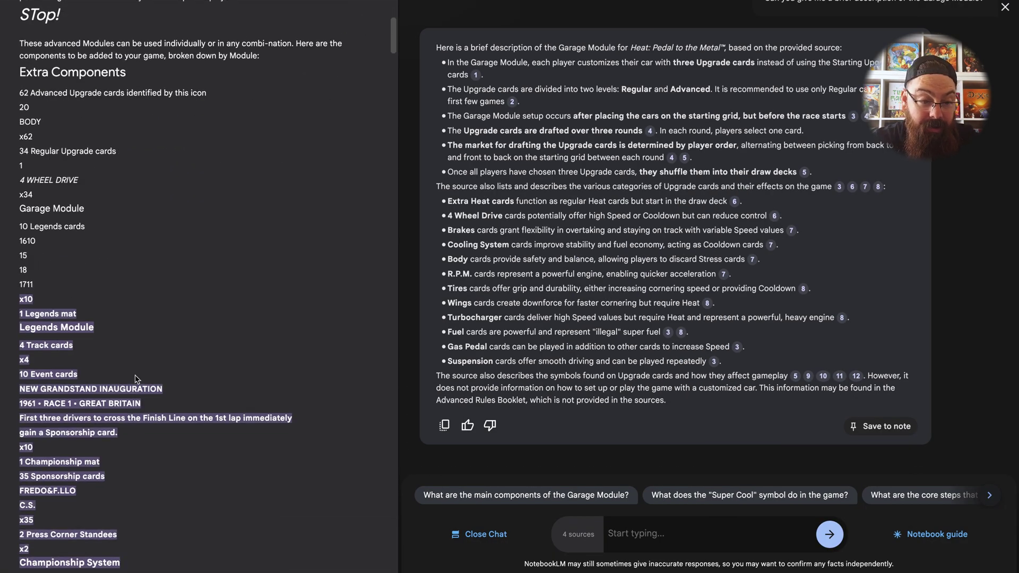
{"action": "left_click", "coordinate": [567, 107]}
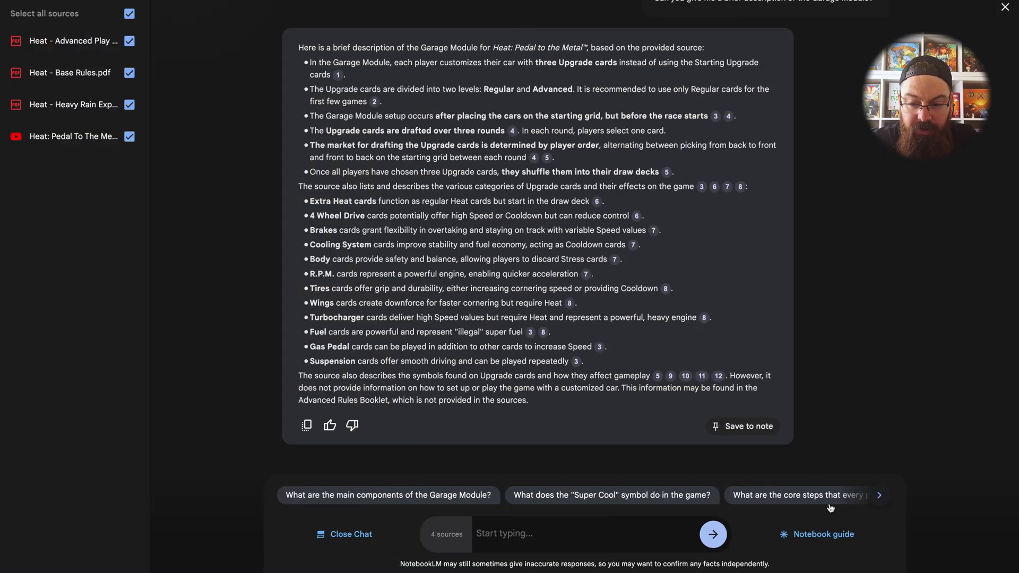
{"action": "left_click", "coordinate": [879, 495]}
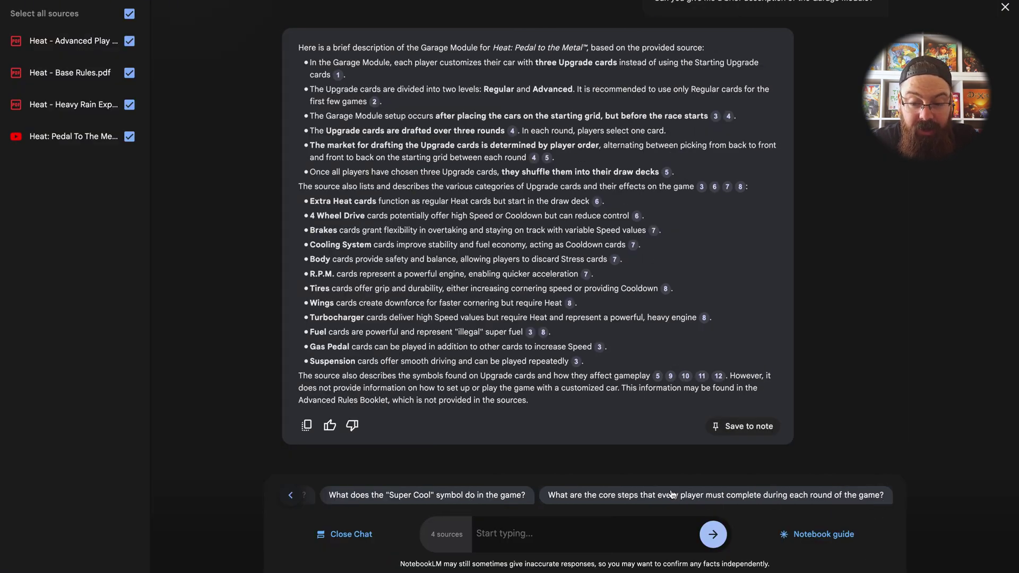
{"action": "left_click", "coordinate": [793, 541]}
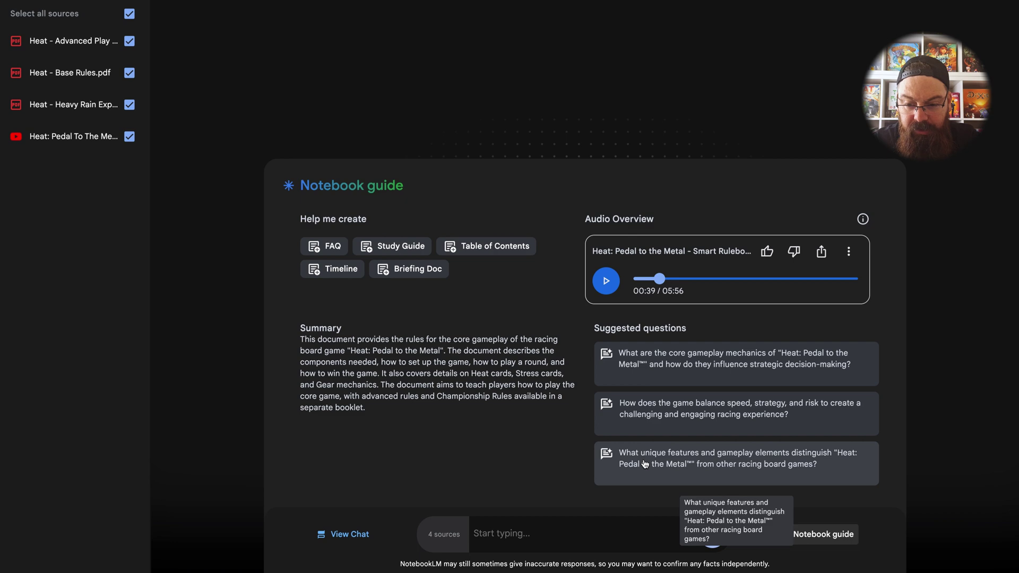
Submit the suggested question on how Heat balances speed, strategy and risk
{"action": "left_click", "coordinate": [661, 406]}
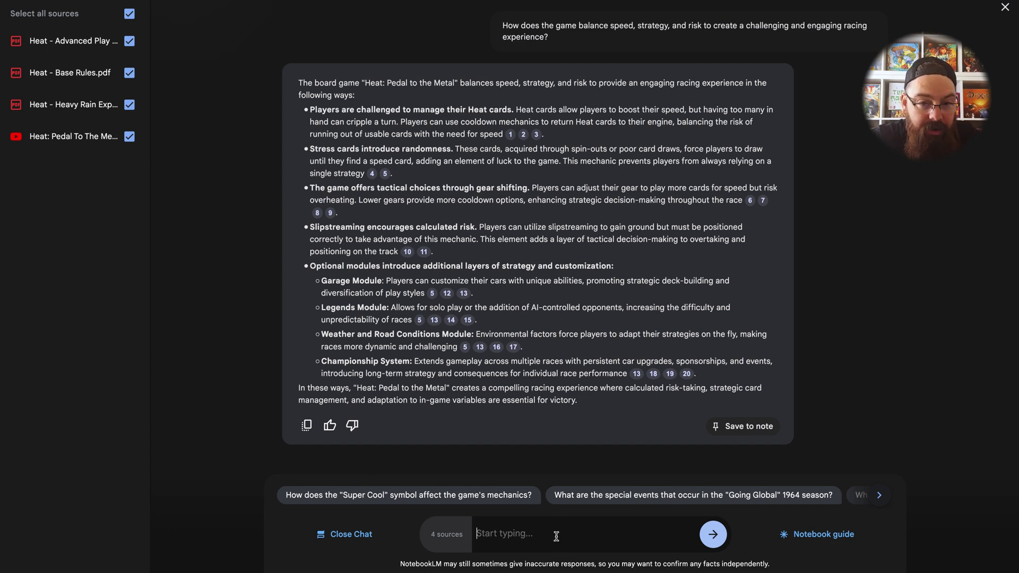
Send the chat question 'What are the new mechanics introduced in the Heavy Rain Expansion', correcting the 'Heacy' typo
{"action": "type", "text": "What ar"}
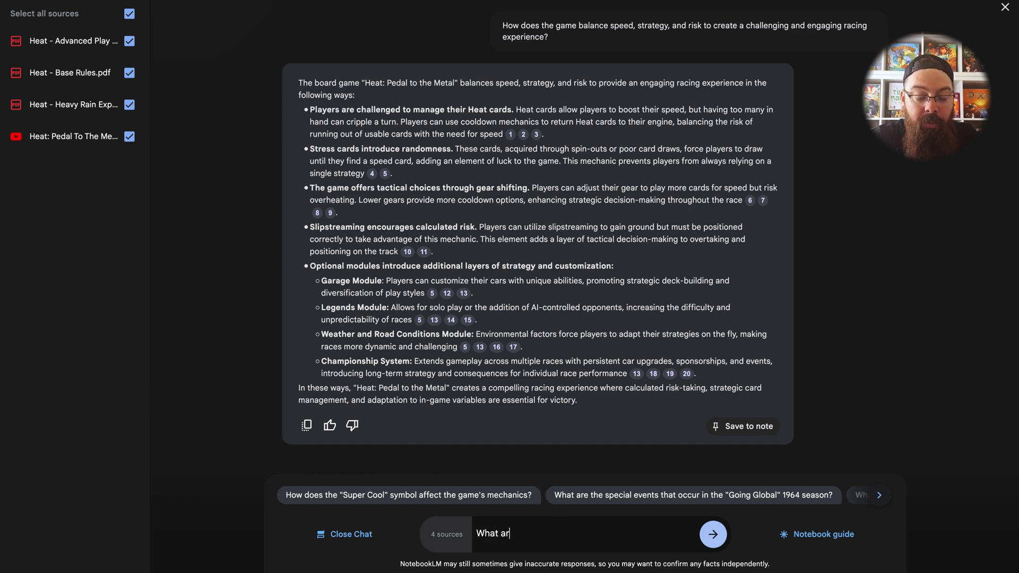
{"action": "type", "text": "e the new mechanics intro"}
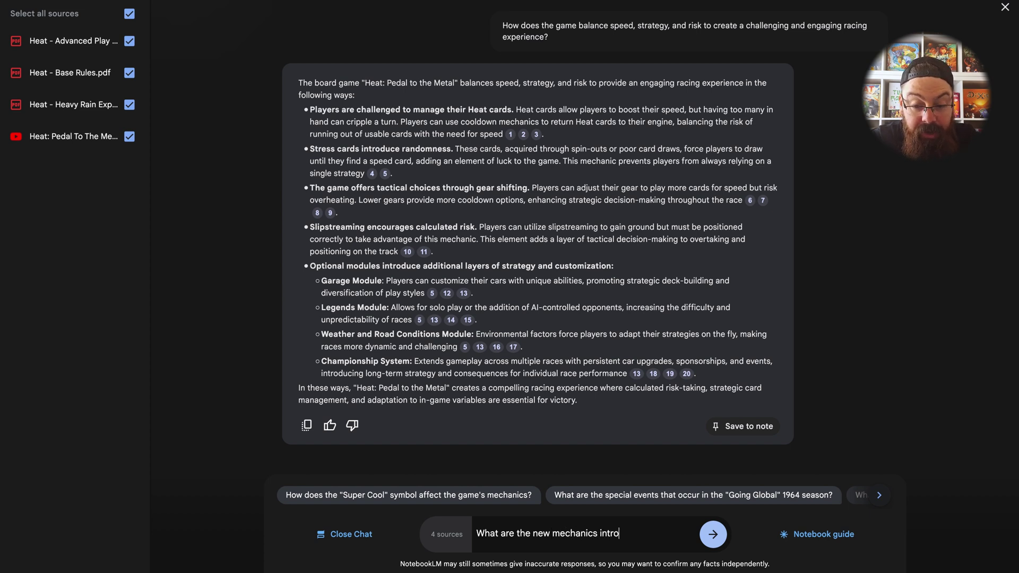
{"action": "type", "text": "duced in the Heacy"}
{"action": "key", "text": "BackSpace"}
{"action": "key", "text": "BackSpace"}
{"action": "type", "text": "vy Rain Expansion?"}
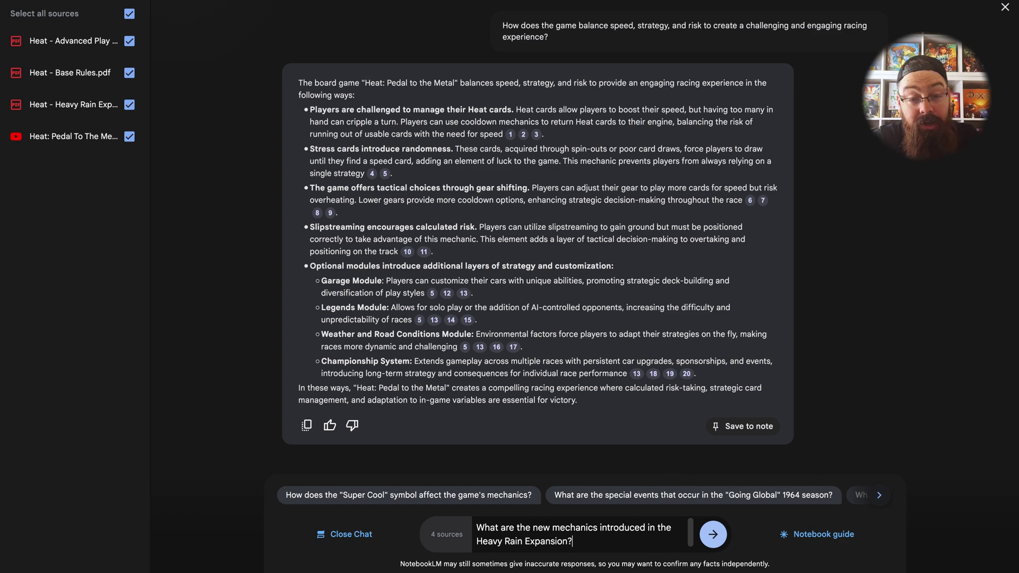
{"action": "key", "text": "Return"}
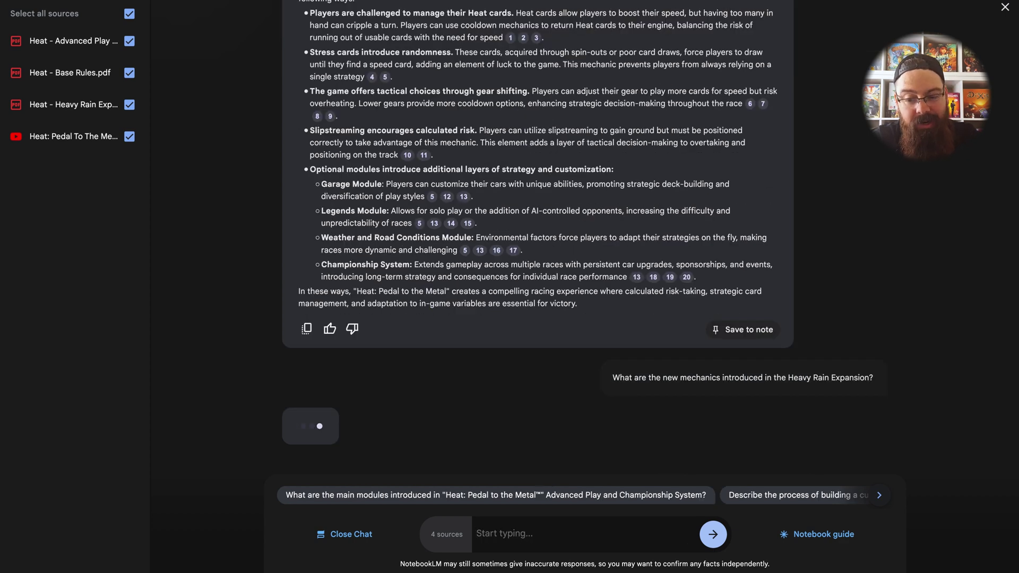